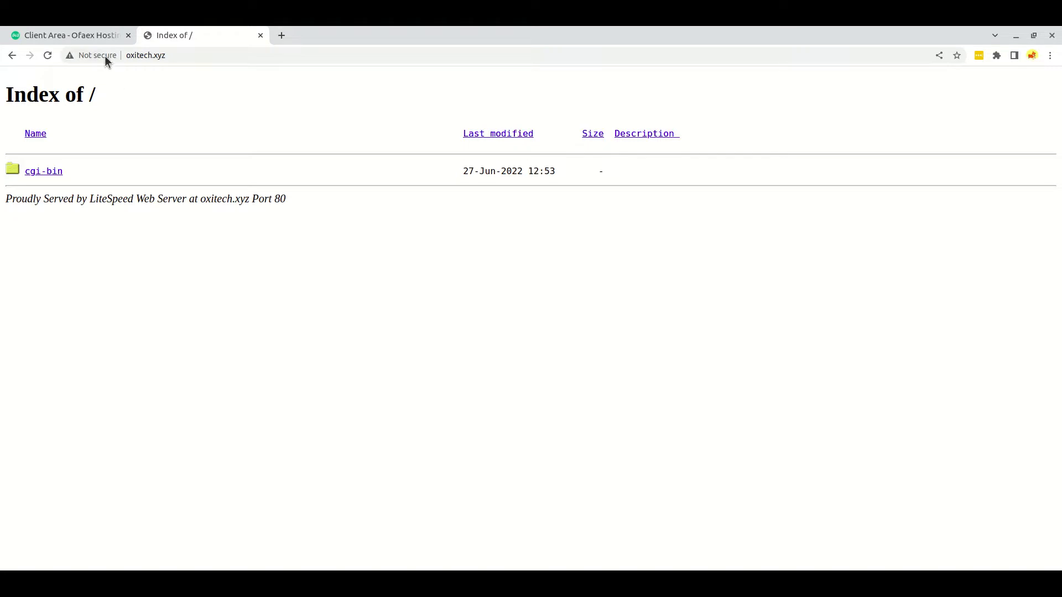
Check the connection security information for the oxitech.xyz site
click(104, 55)
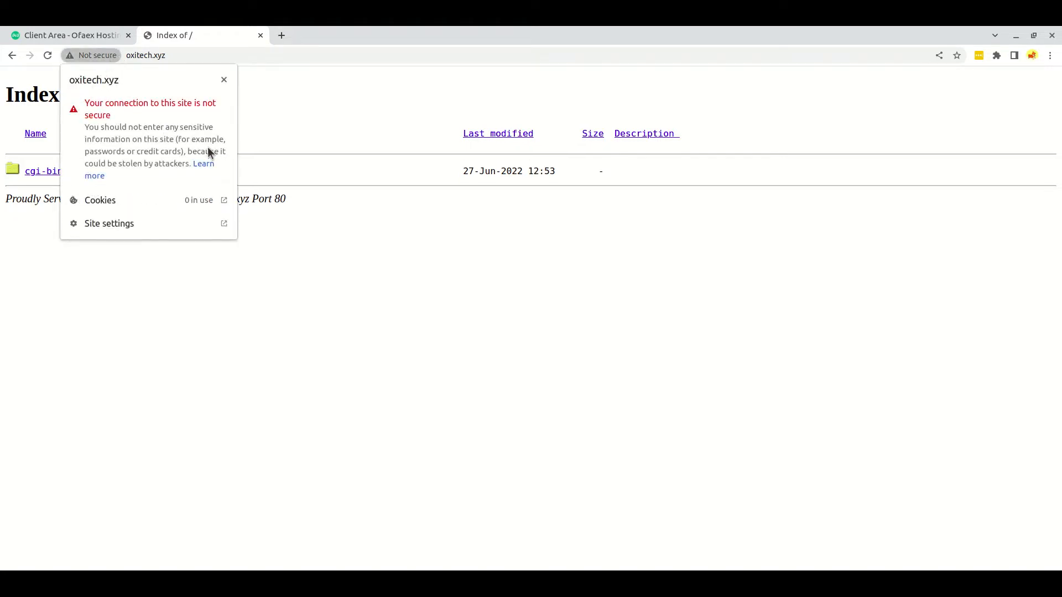
click(281, 139)
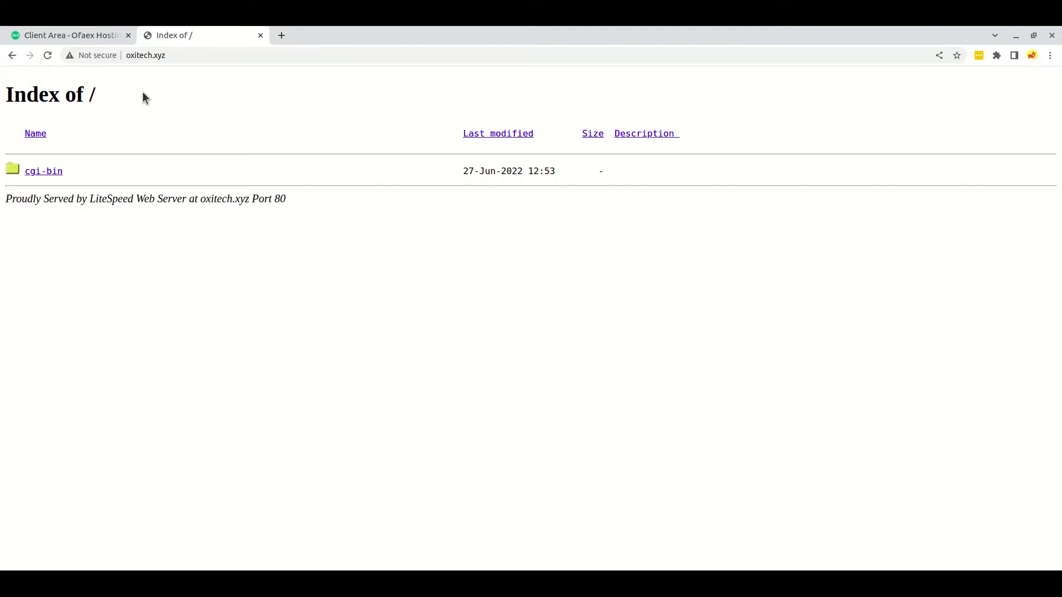
Open the product details of the Premium hosting service for oxitech.xyz from the Ofaex client area
click(96, 35)
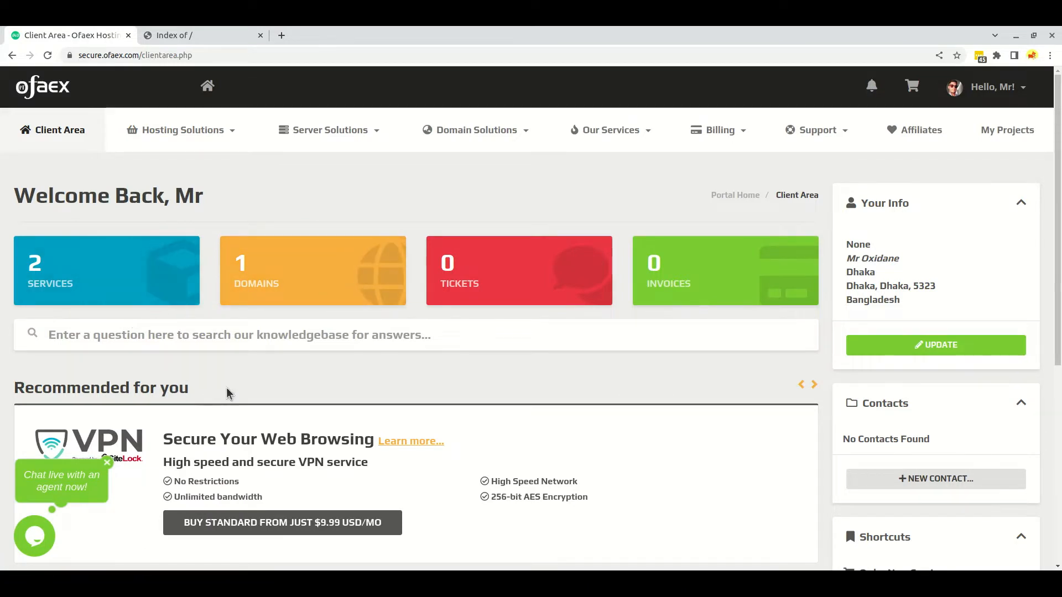
scroll(246, 399, down, 1)
scroll(246, 399, up, 1)
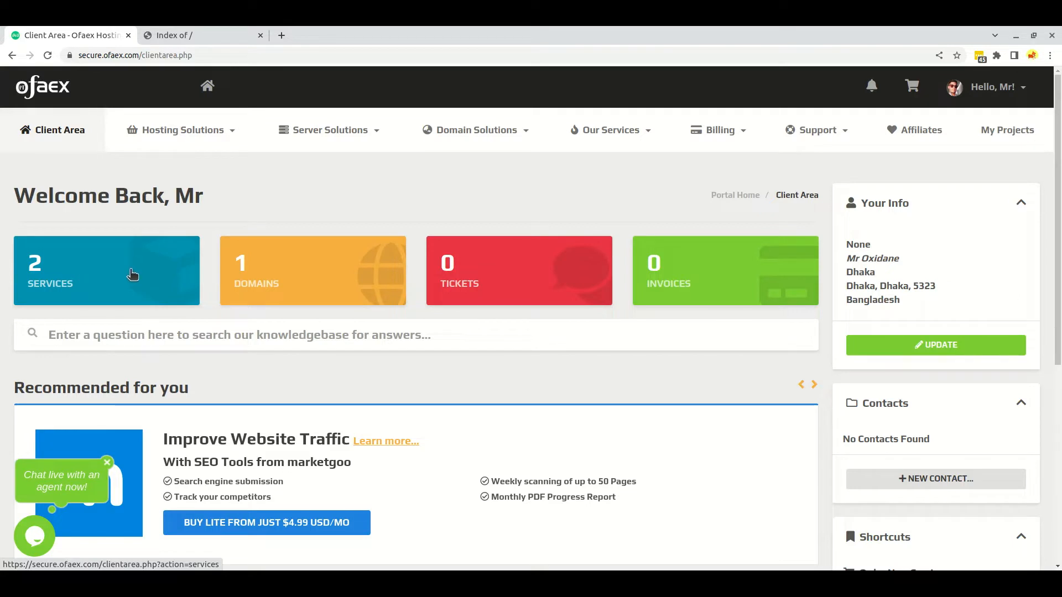
click(134, 275)
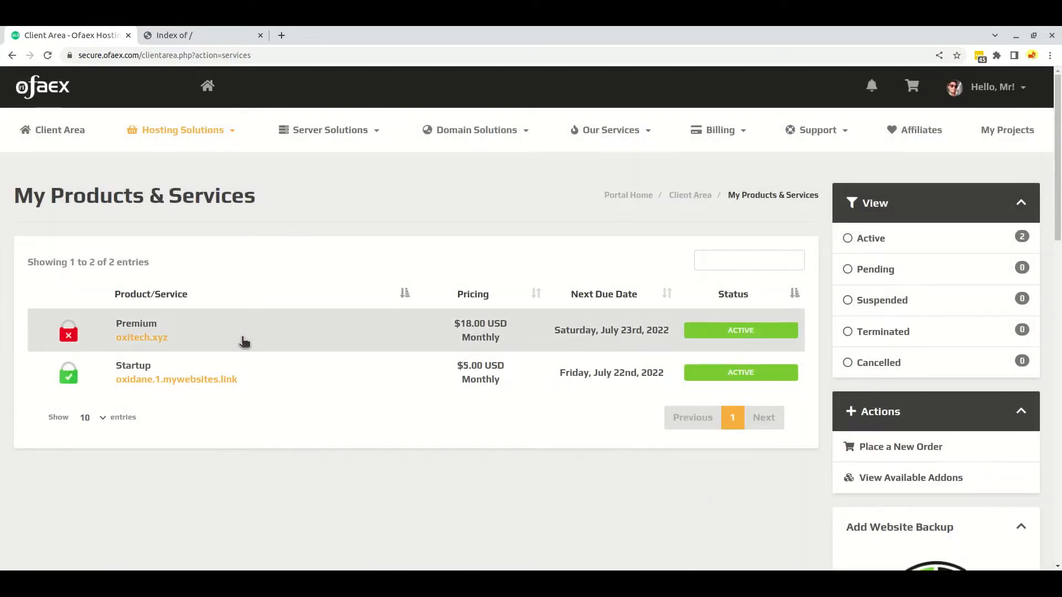
click(247, 341)
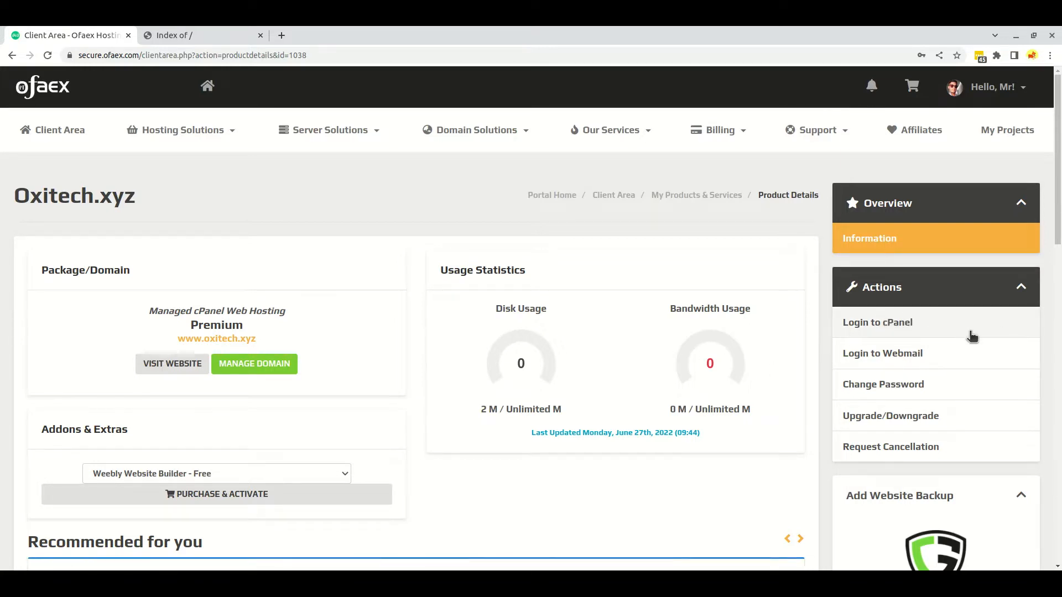
Log in to cPanel for the oxitech.xyz service and deny Interface Analytics data collection
click(947, 339)
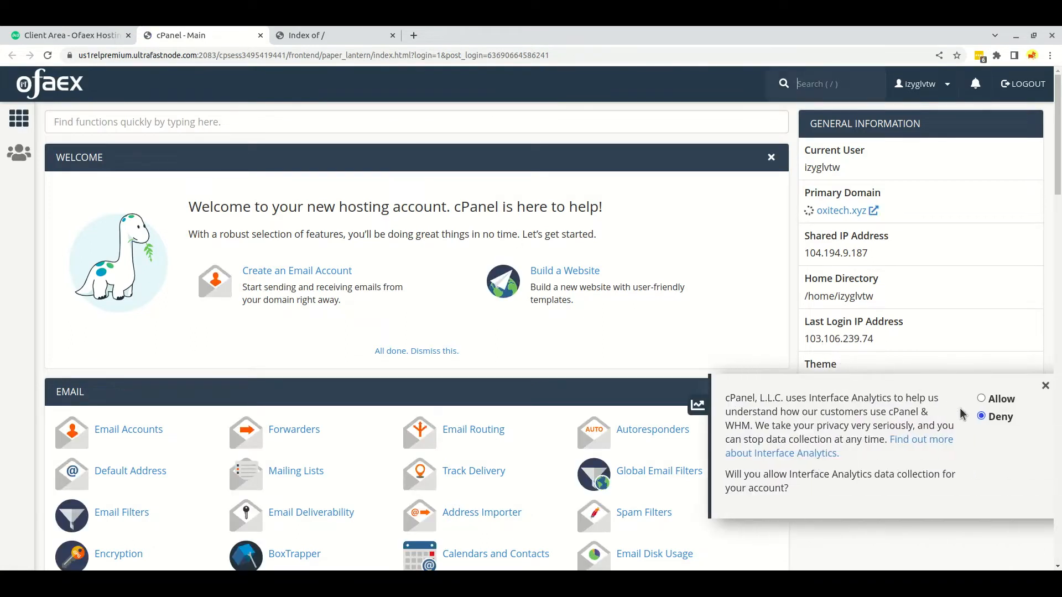
click(989, 416)
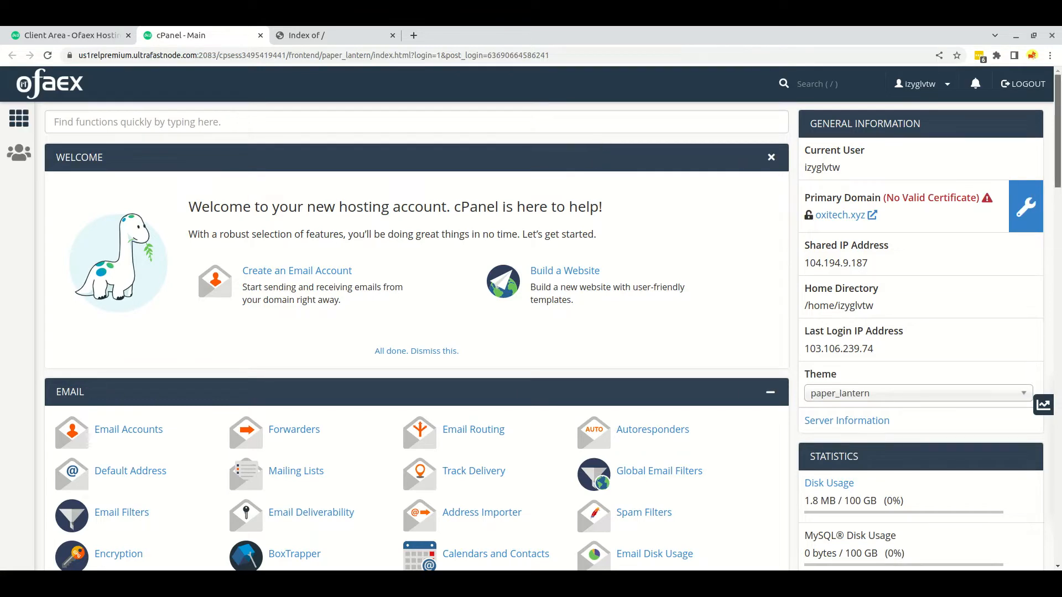
Open the SSL/TLS Status page from cPanel's security features
scroll(417, 332, down, 9)
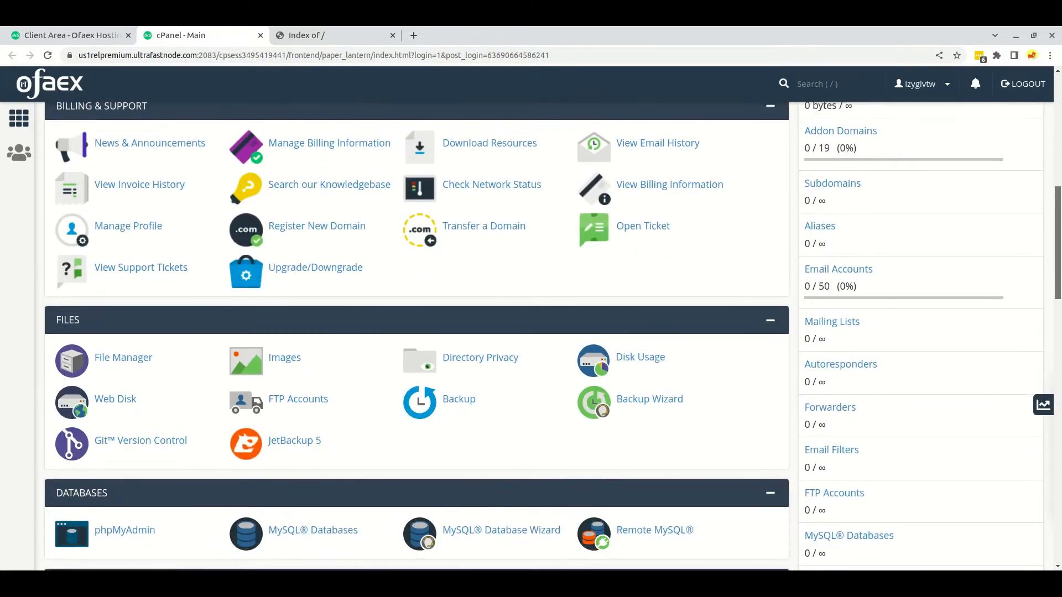
scroll(425, 156, down, 9)
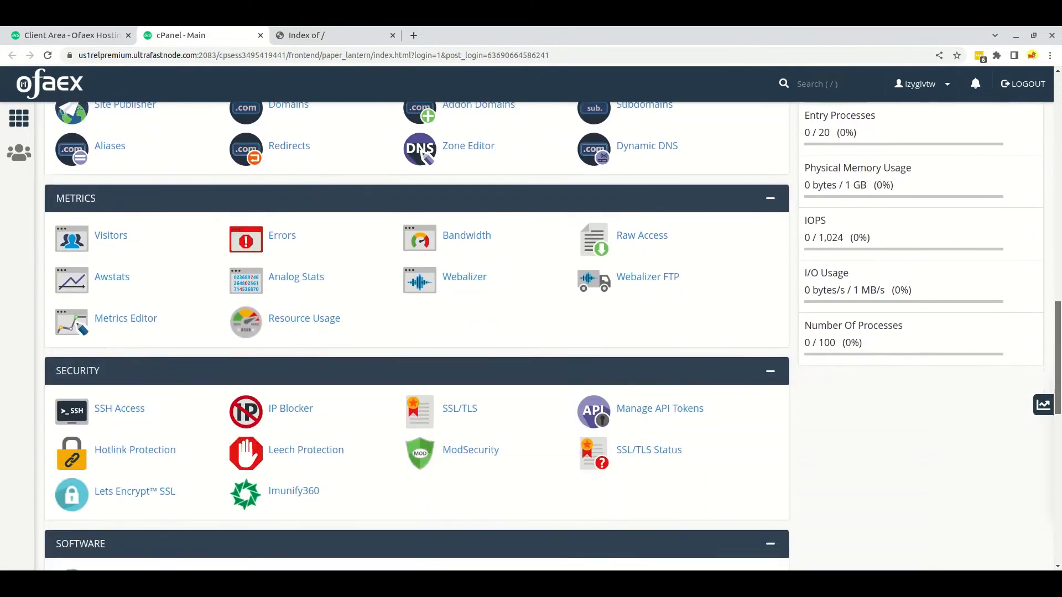
scroll(421, 153, down, 3)
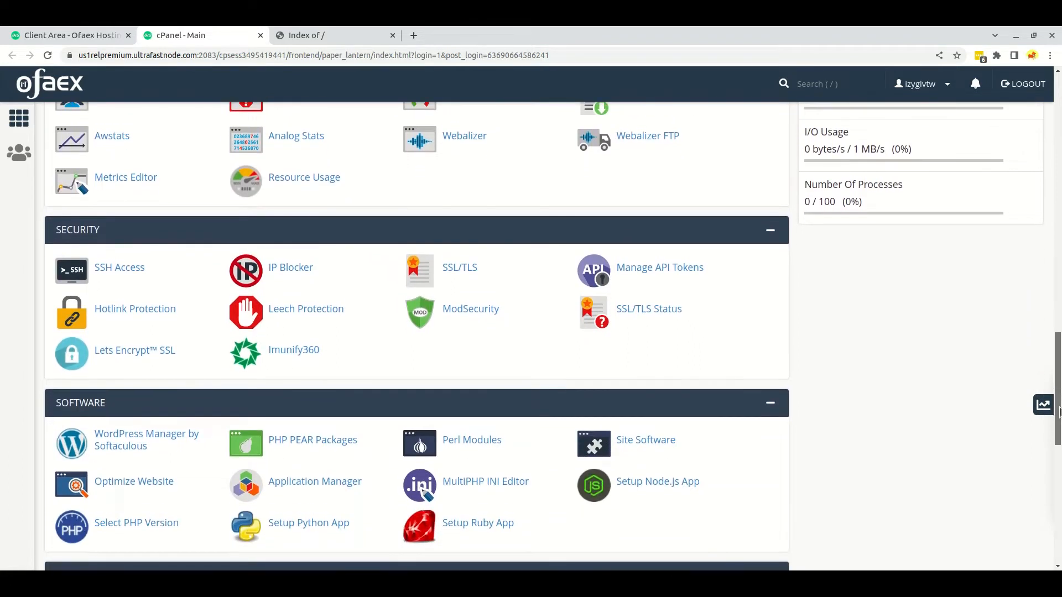
drag(1060, 412, 1059, 410)
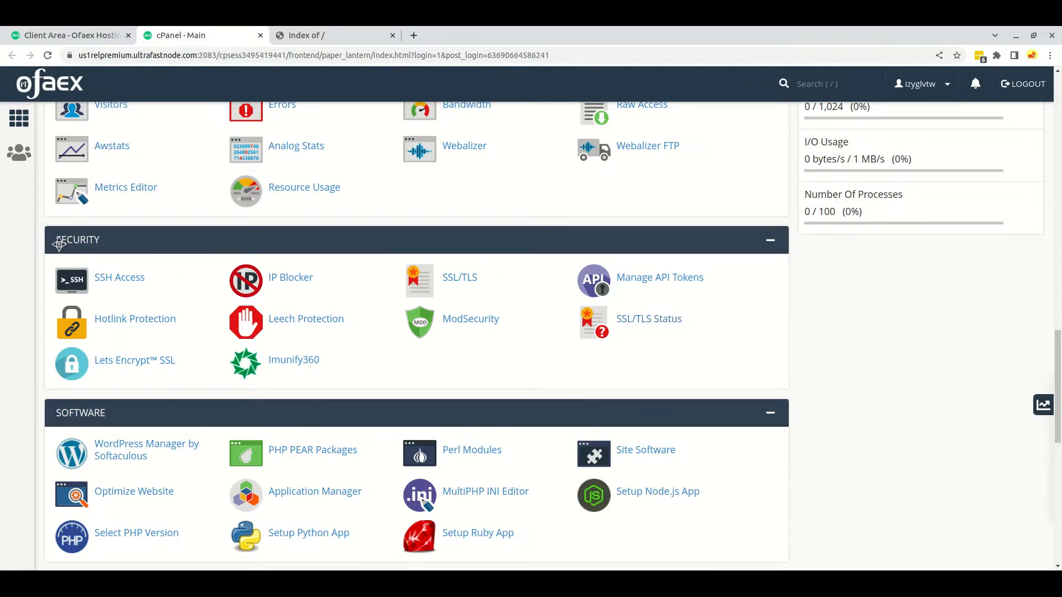
click(658, 324)
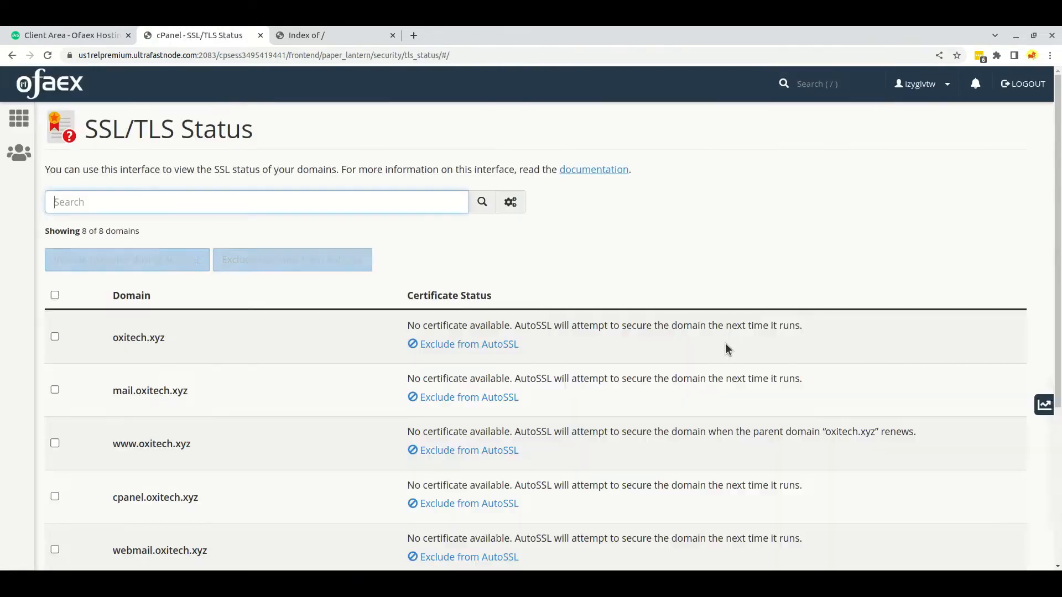
Review the current certificate status of oxitech.xyz and its subdomains
scroll(714, 304, down, 2)
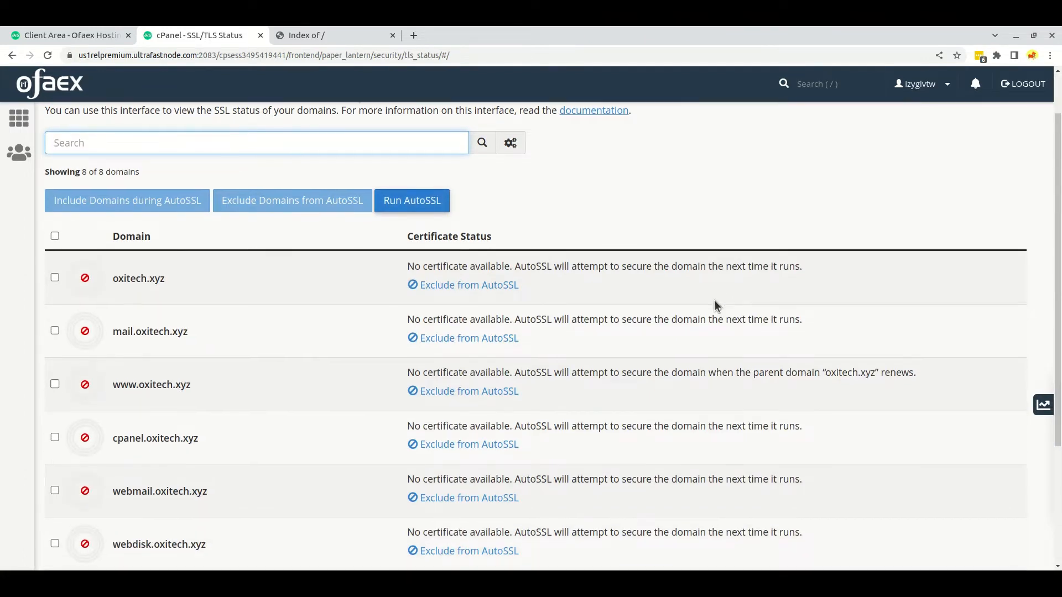
drag(408, 207, 730, 207)
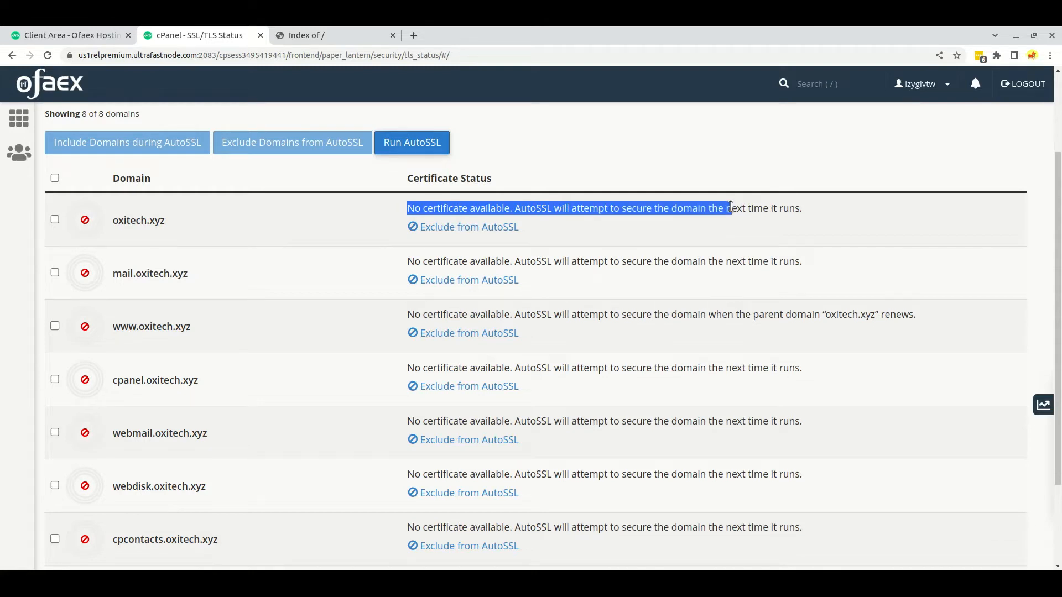
click(735, 184)
scroll(675, 265, up, 2)
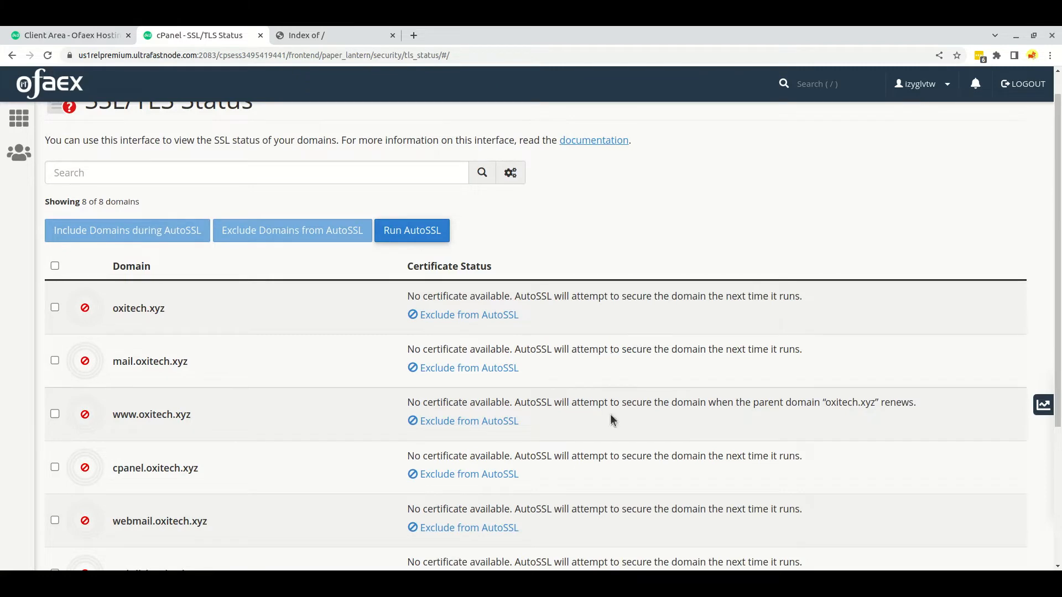
scroll(546, 396, down, 3)
scroll(546, 403, up, 4)
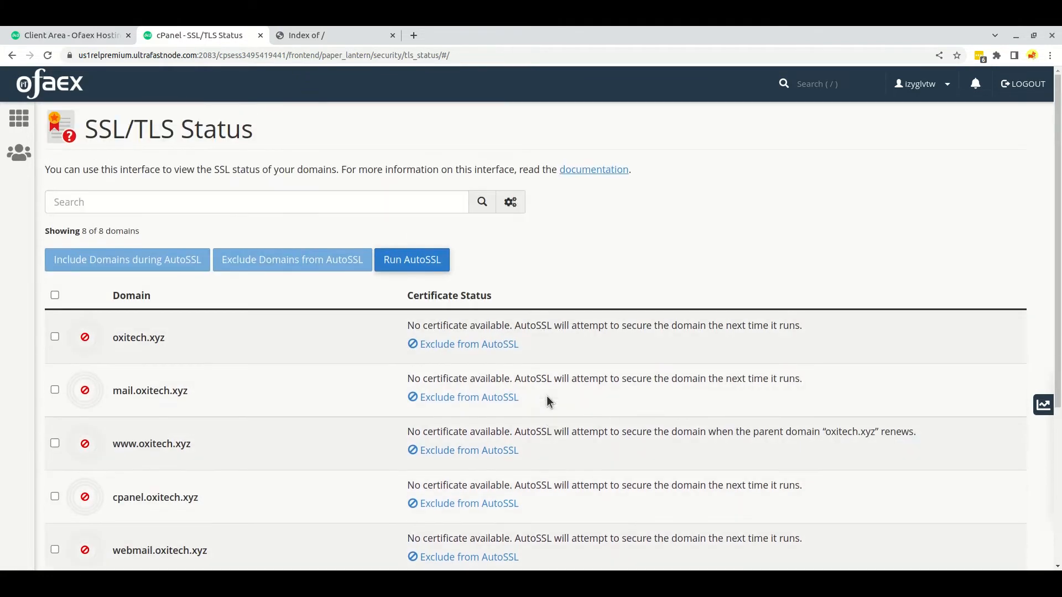
Select all listed domains and run AutoSSL
click(55, 295)
scroll(83, 415, down, 5)
scroll(142, 418, up, 5)
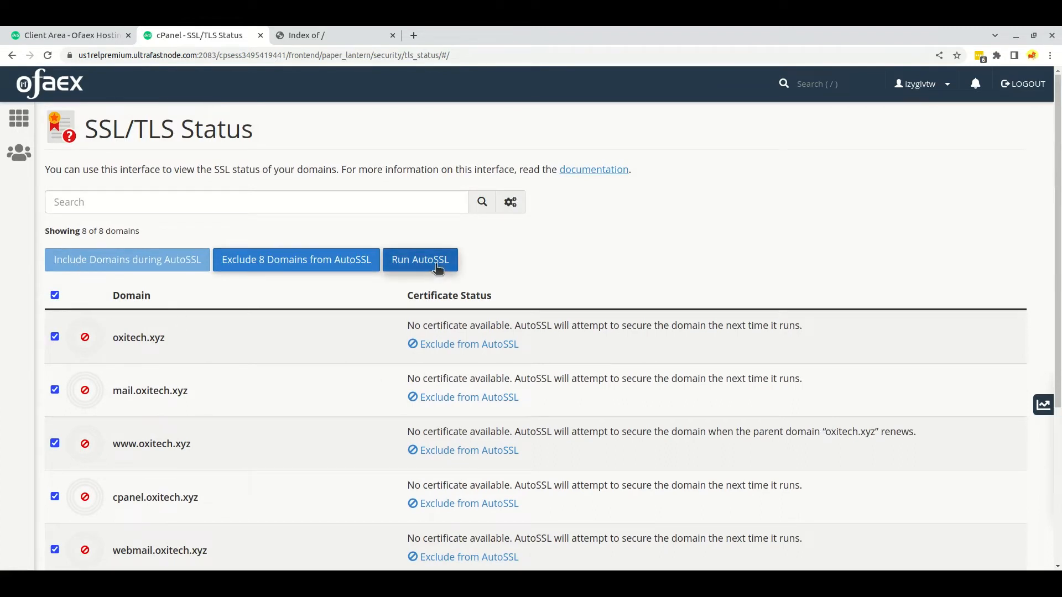
click(438, 269)
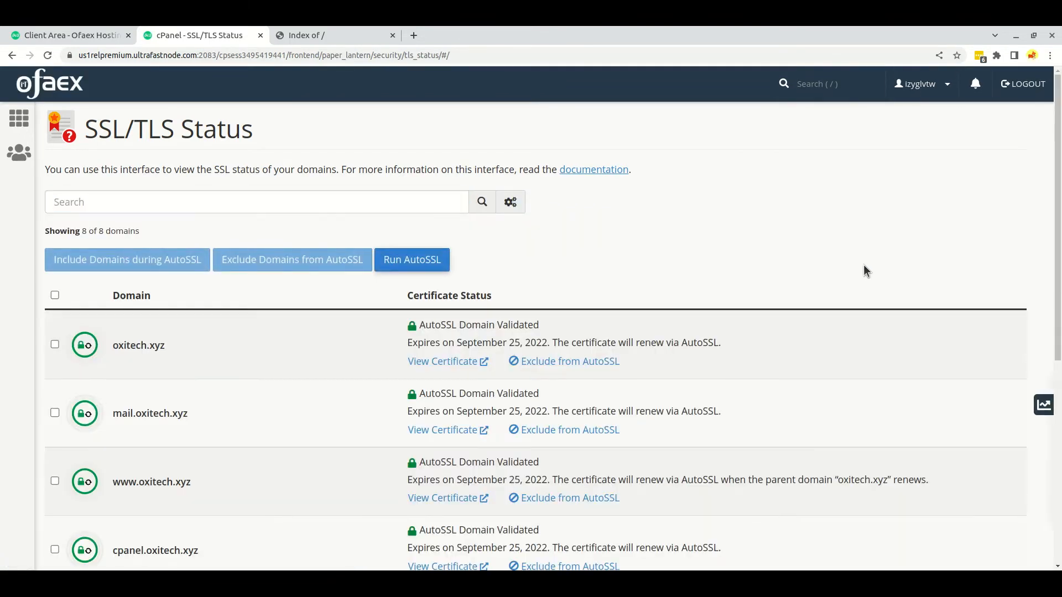
Examine the AutoSSL validation status and certificate expiry dates across all oxitech.xyz domains
scroll(863, 265, down, 1)
scroll(863, 267, down, 4)
scroll(863, 266, up, 3)
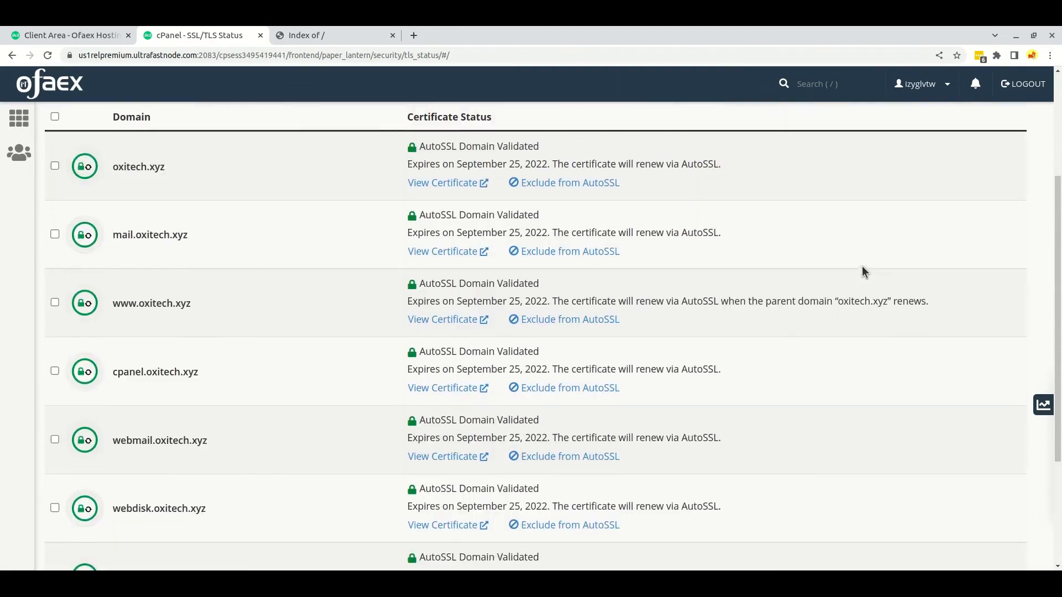
drag(418, 262, 542, 263)
click(543, 263)
scroll(725, 287, up, 2)
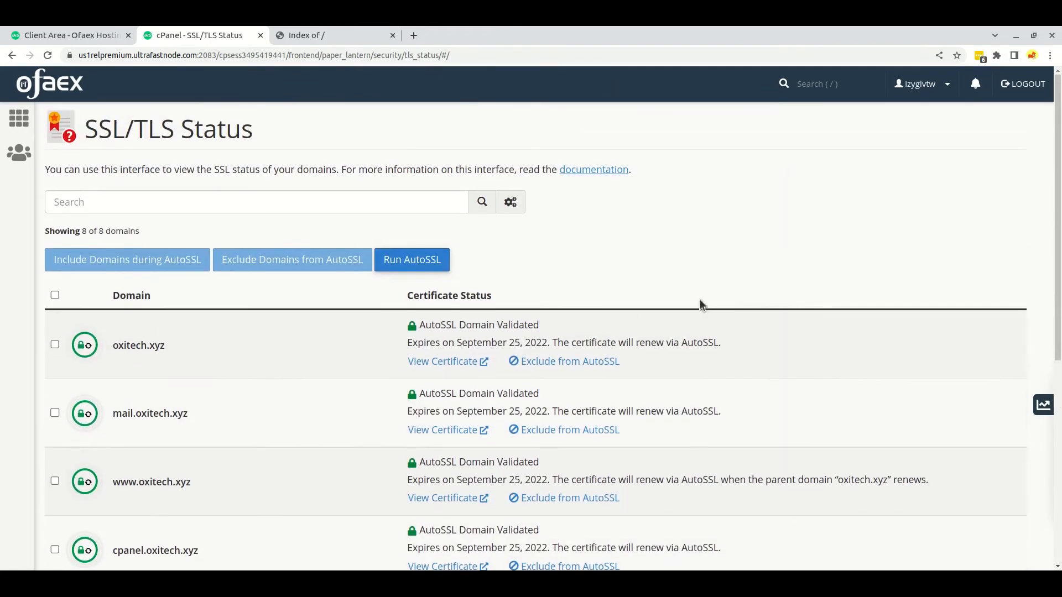
scroll(86, 381, down, 5)
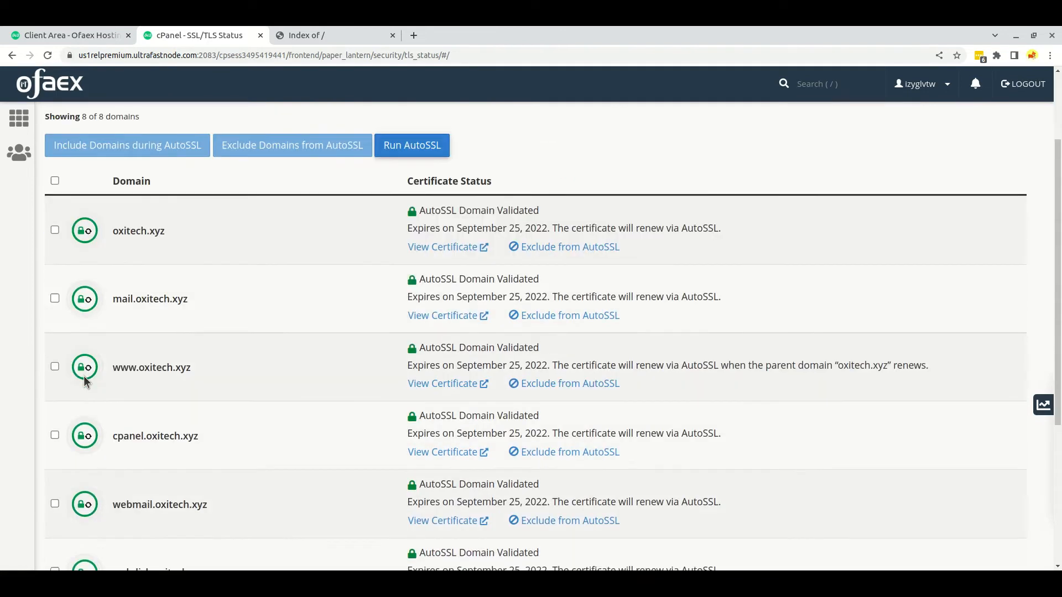
scroll(86, 381, down, 1)
scroll(88, 354, up, 6)
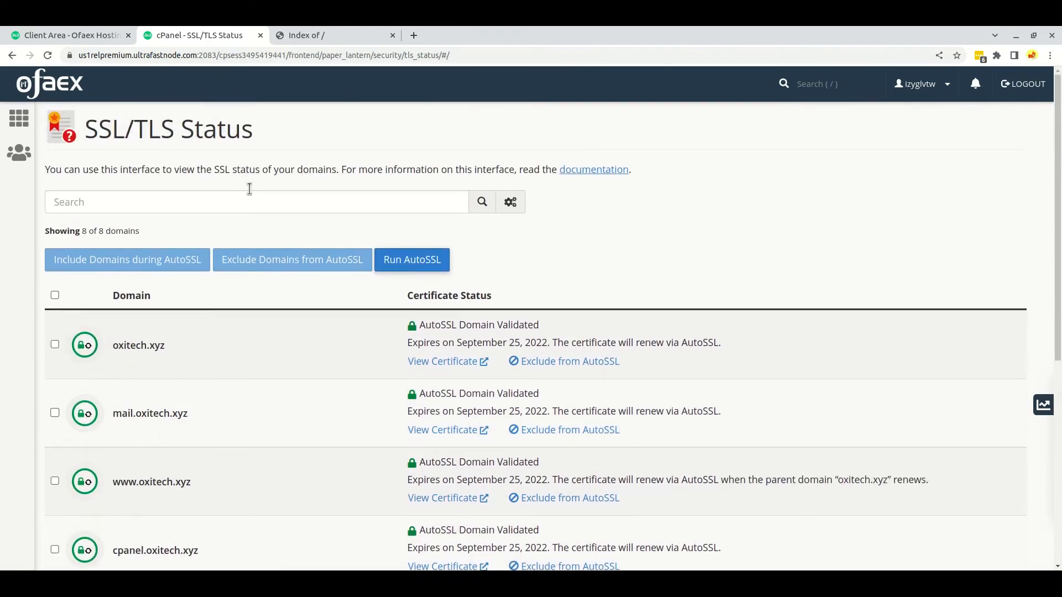
click(316, 36)
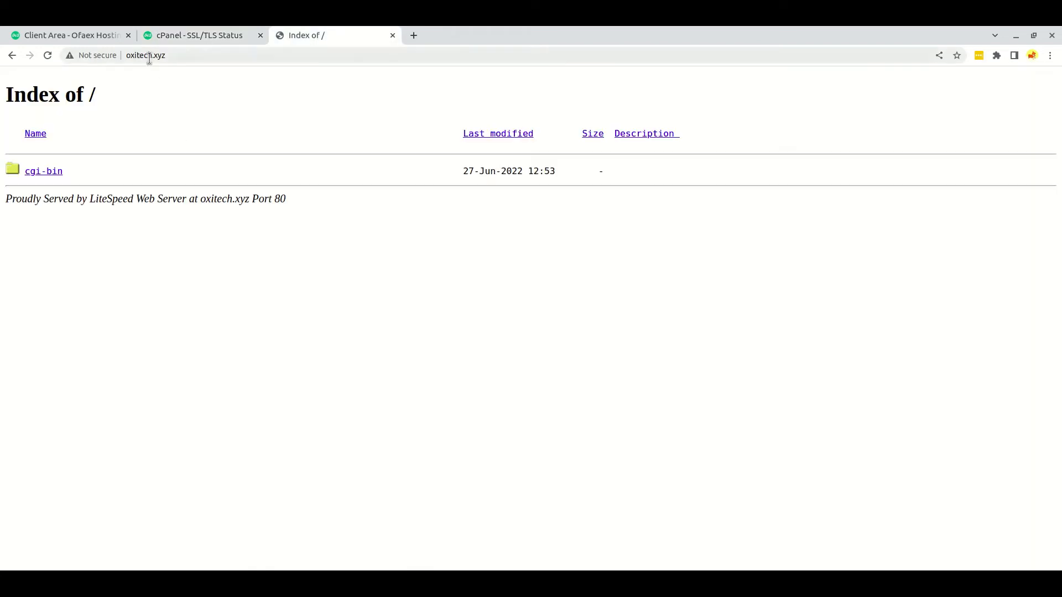
click(48, 55)
click(126, 55)
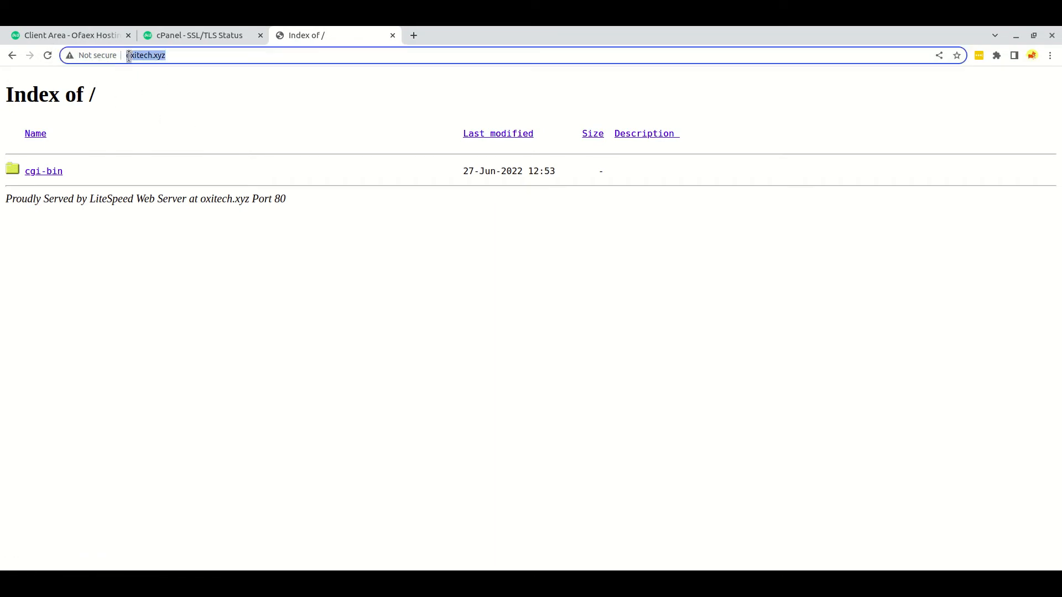
click(127, 56)
text(https://)
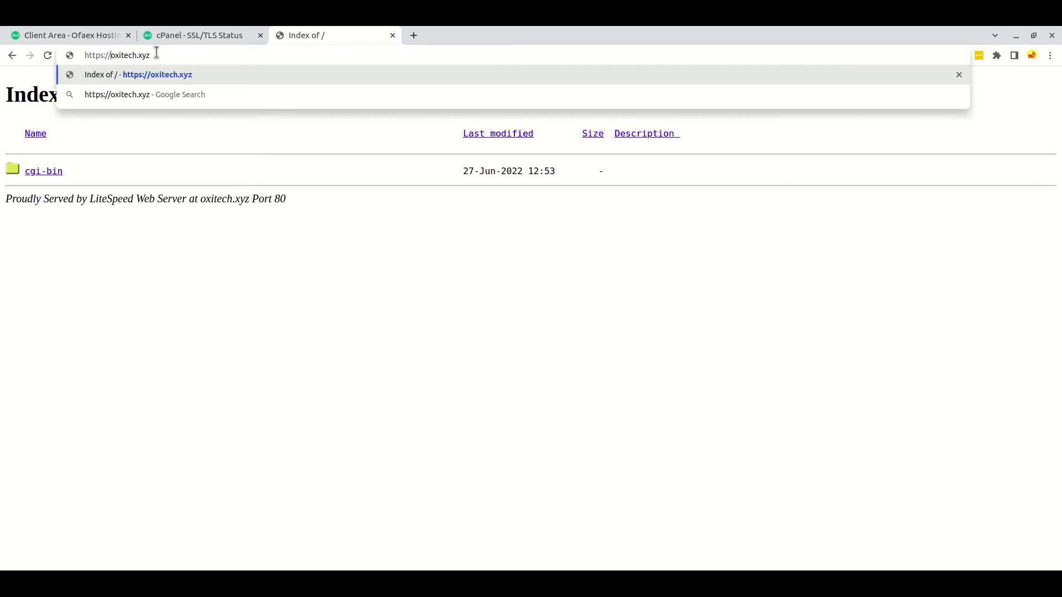
key(Return)
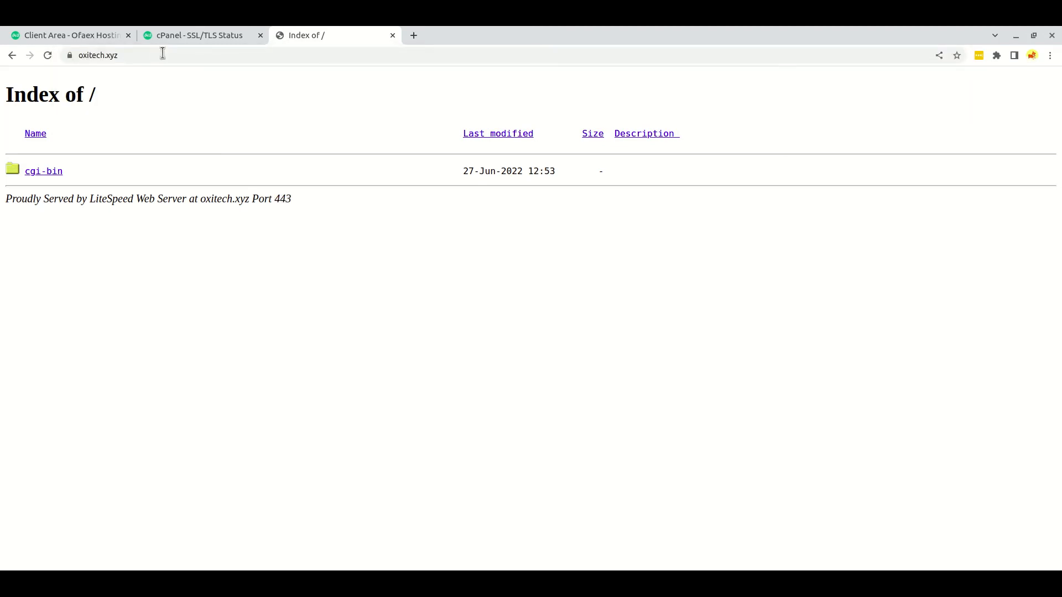
Check the connection security and the cookies in use for oxitech.xyz, reloading the page in between
click(69, 55)
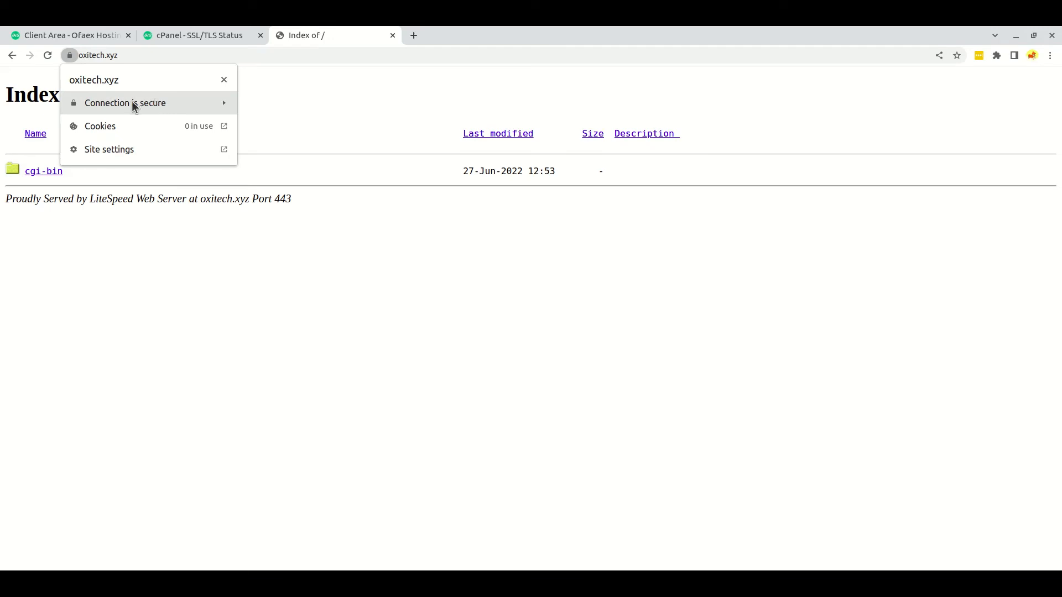
click(319, 121)
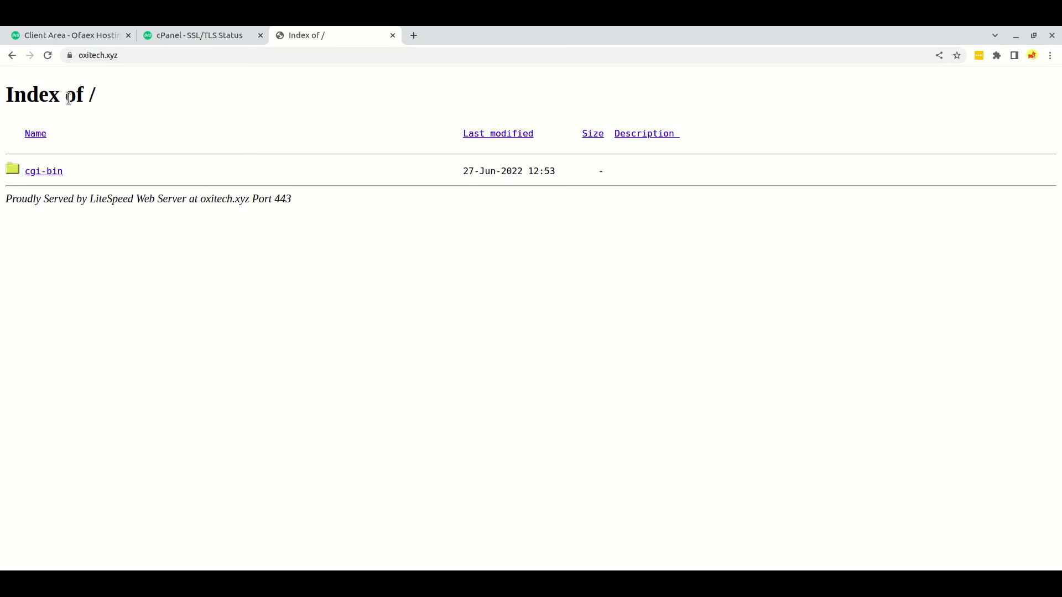
click(47, 55)
click(70, 54)
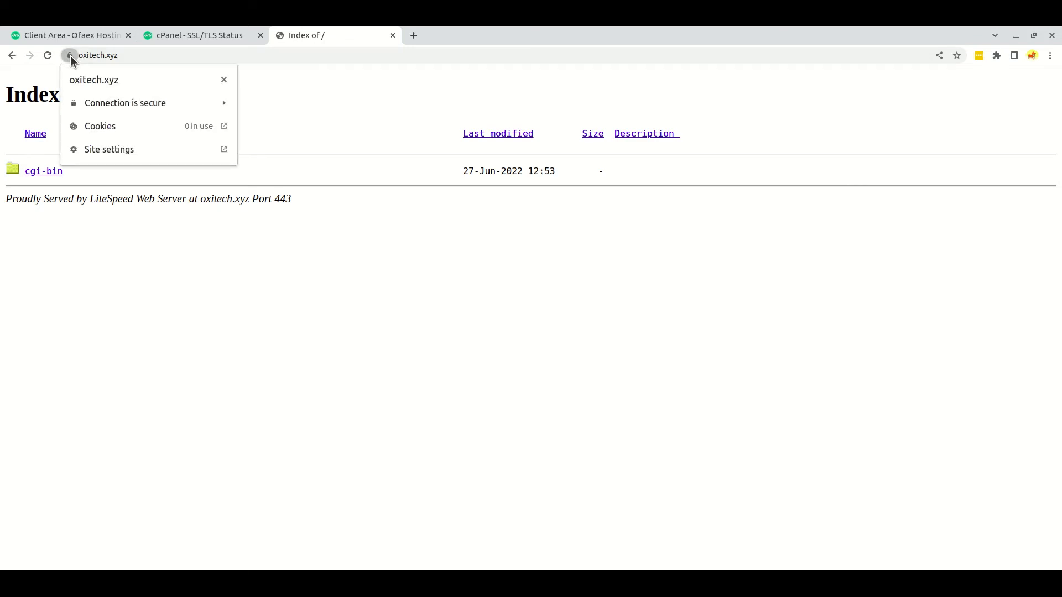
click(139, 126)
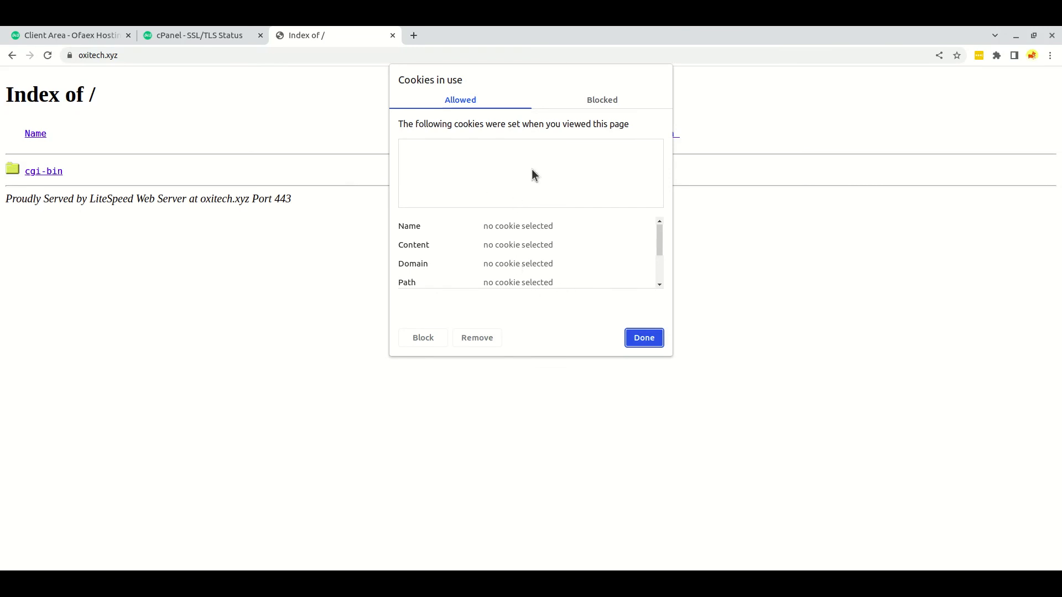
click(644, 338)
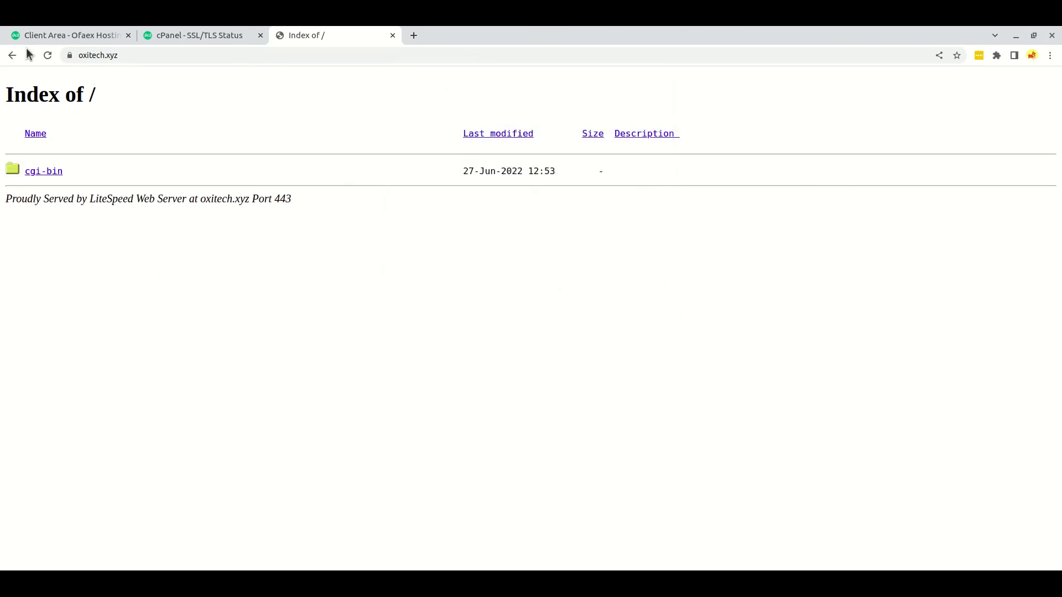
Reload the oxitech.xyz page once more and look over its index heading
click(48, 56)
drag(140, 95, 2, 98)
click(277, 118)
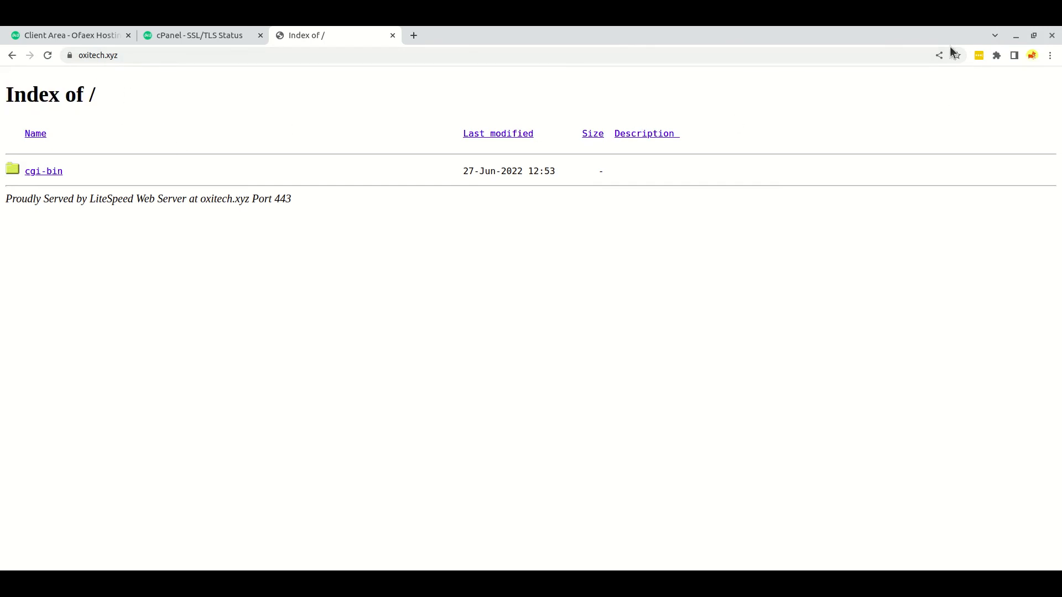